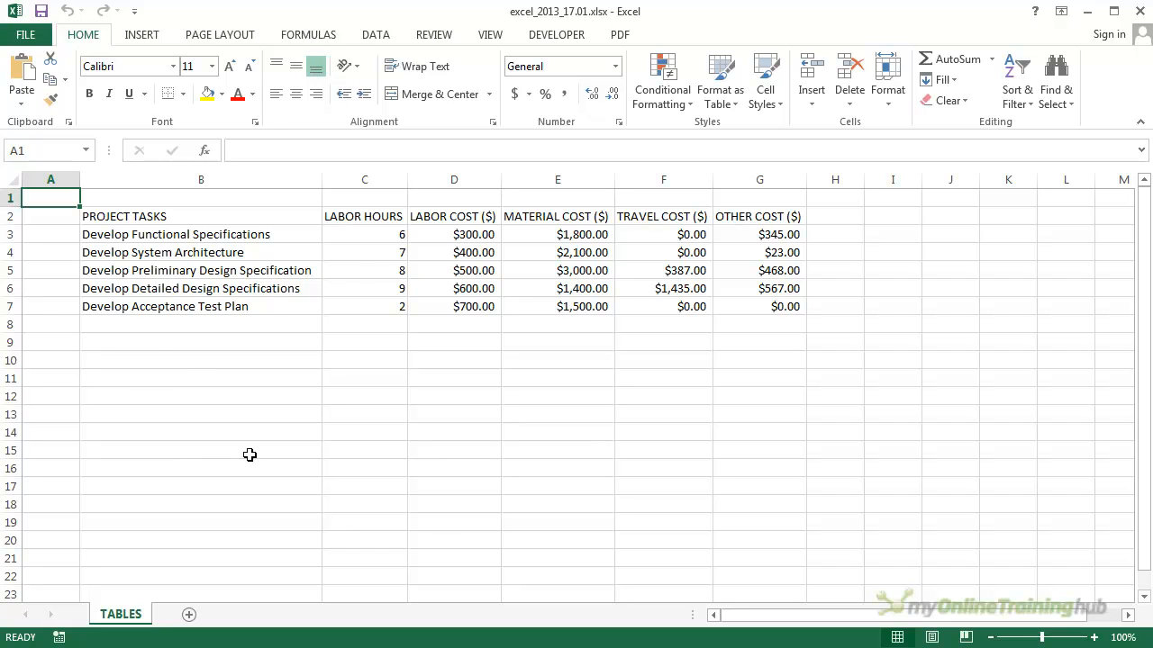
Convert the project cost range B2:G7 into a table that uses its first row as headers
left_click_drag(154, 219, 757, 307)
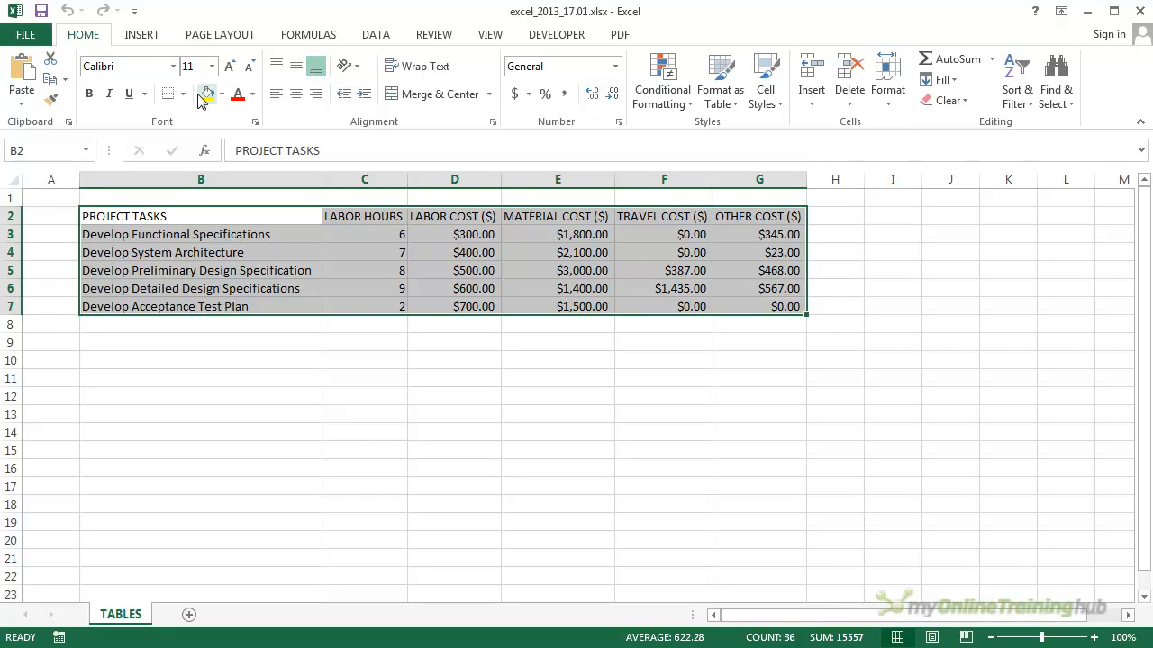
left_click(142, 35)
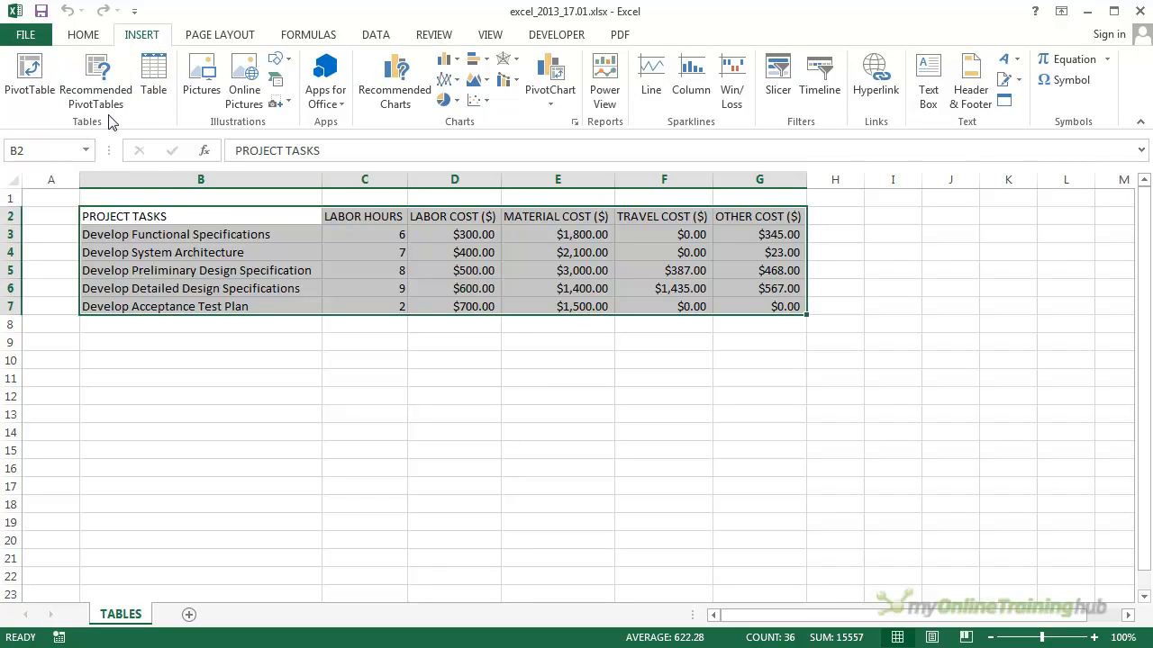
left_click(155, 79)
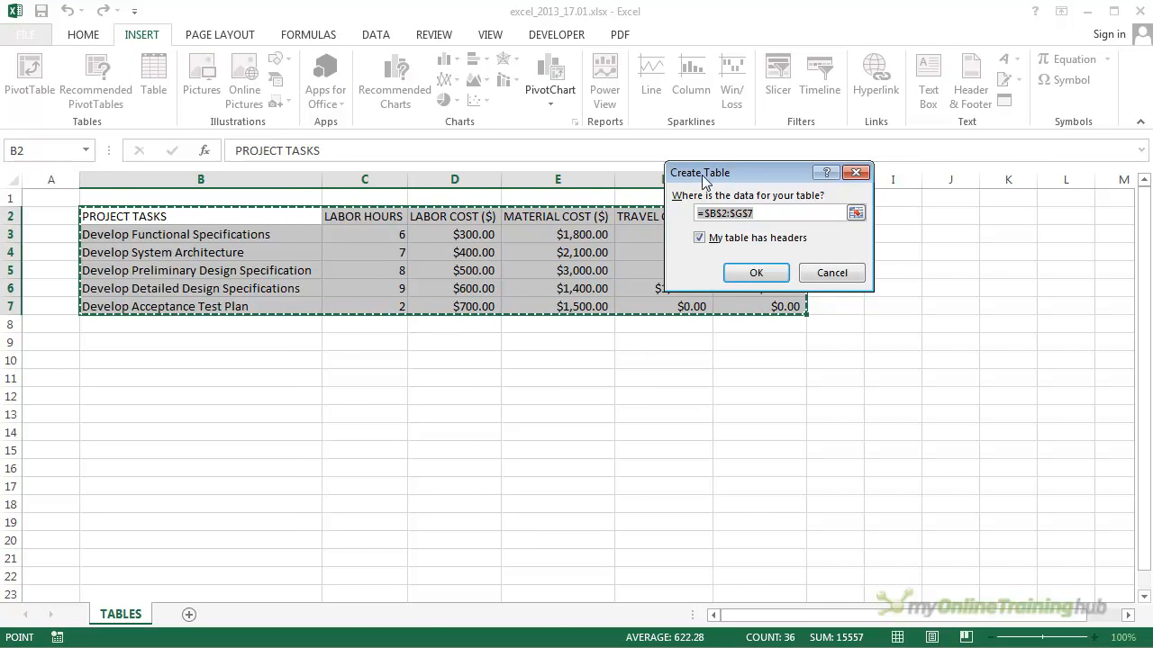
left_click_drag(734, 175, 908, 230)
left_click(885, 258)
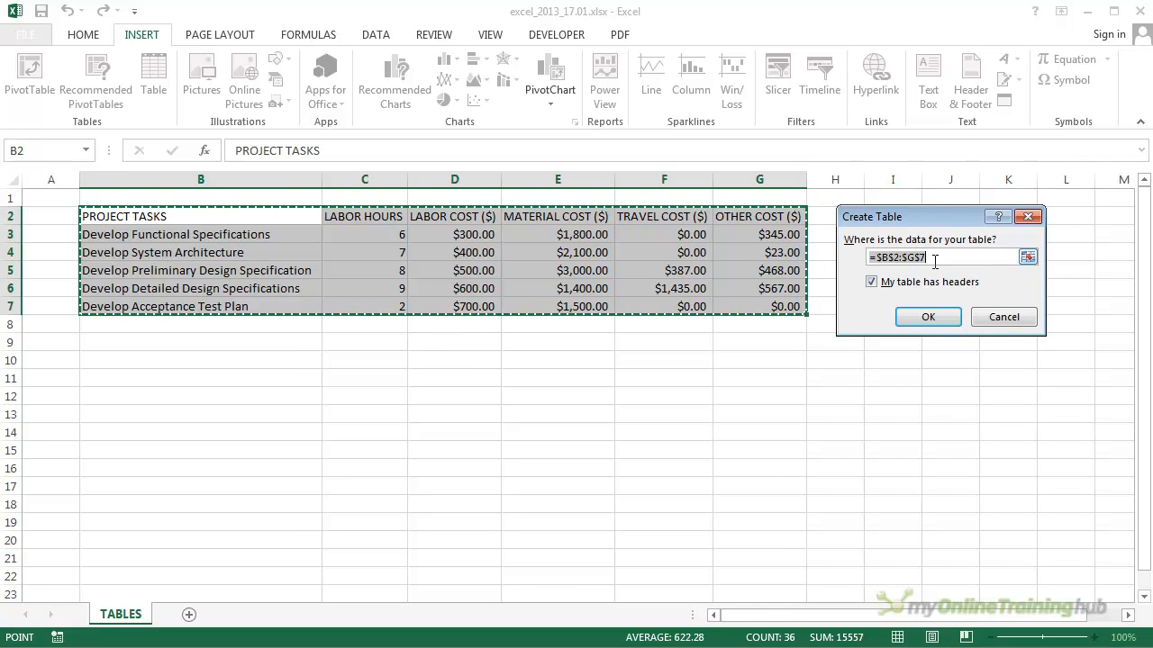
left_click(1027, 257)
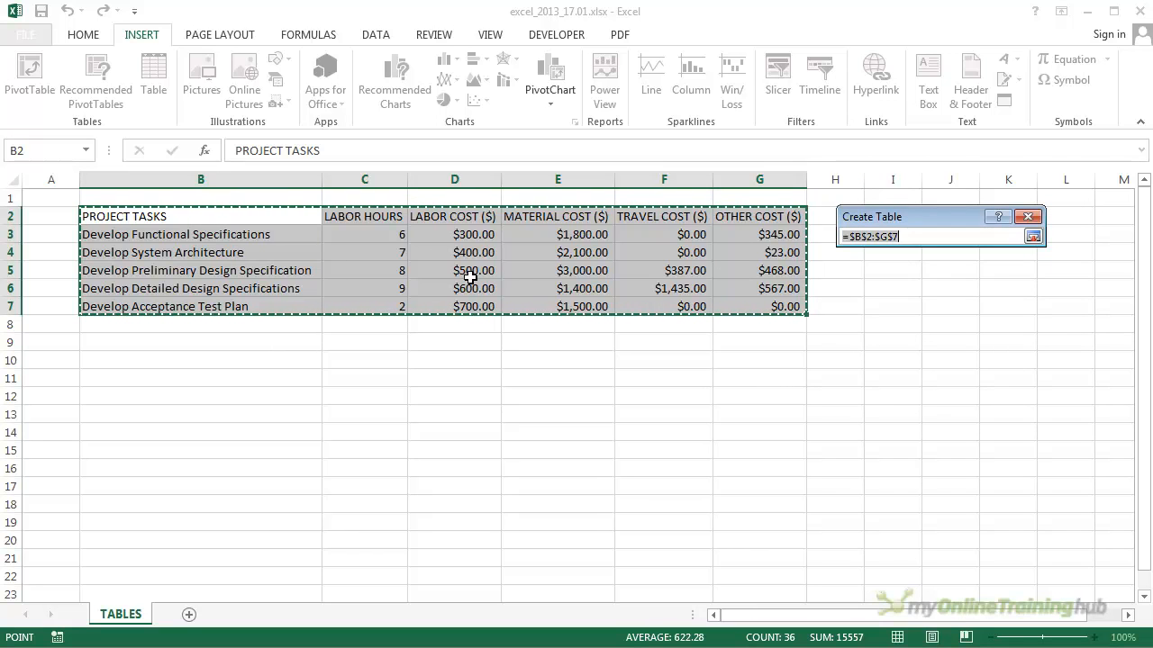
left_click(1033, 236)
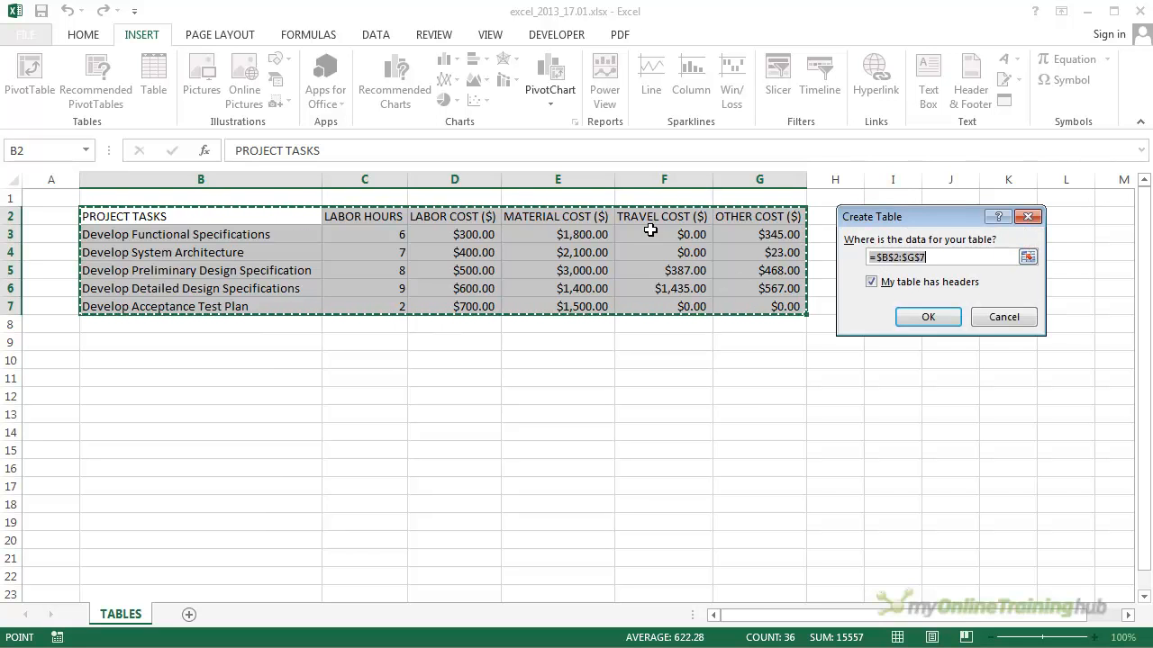
left_click(871, 283)
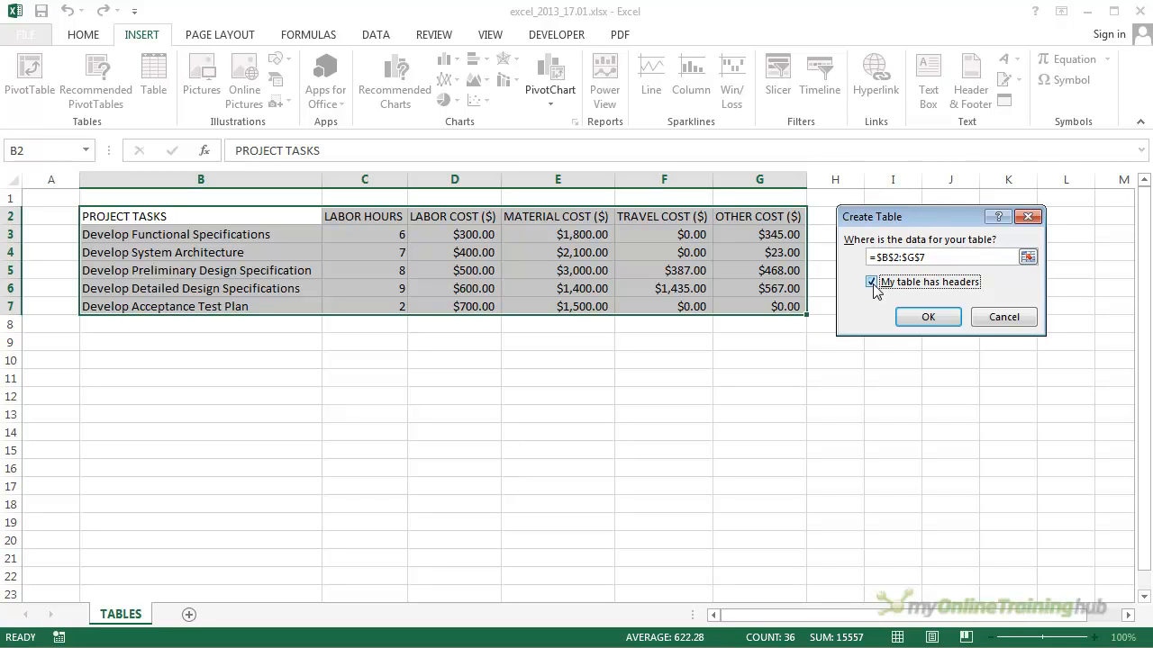
left_click(928, 317)
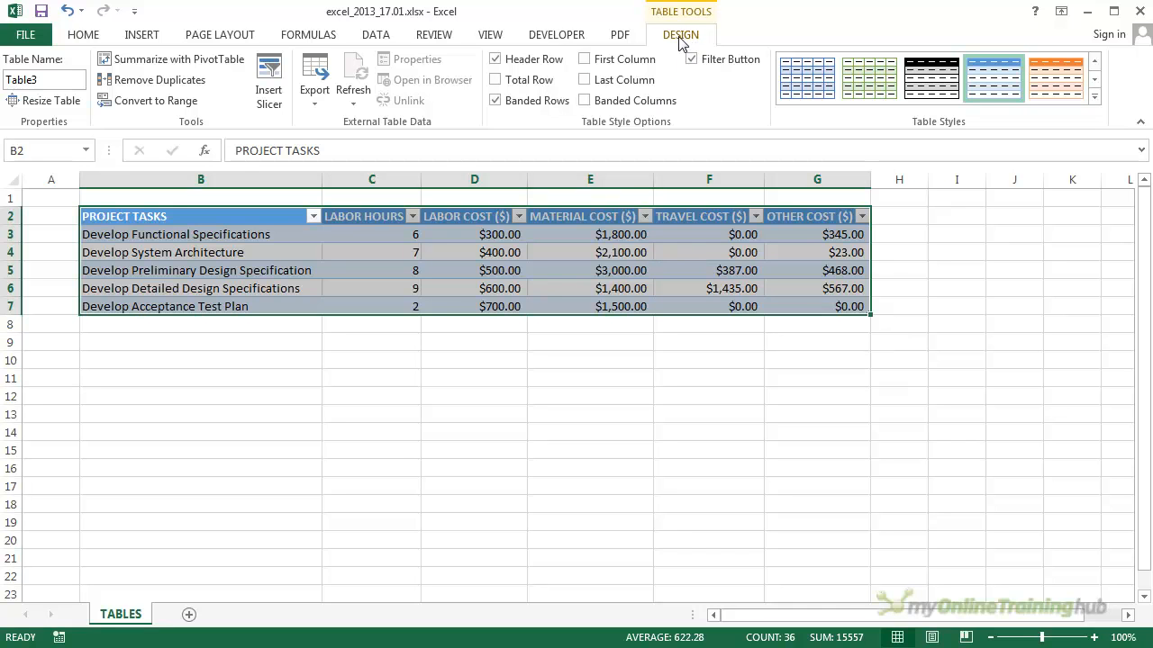
left_click(964, 291)
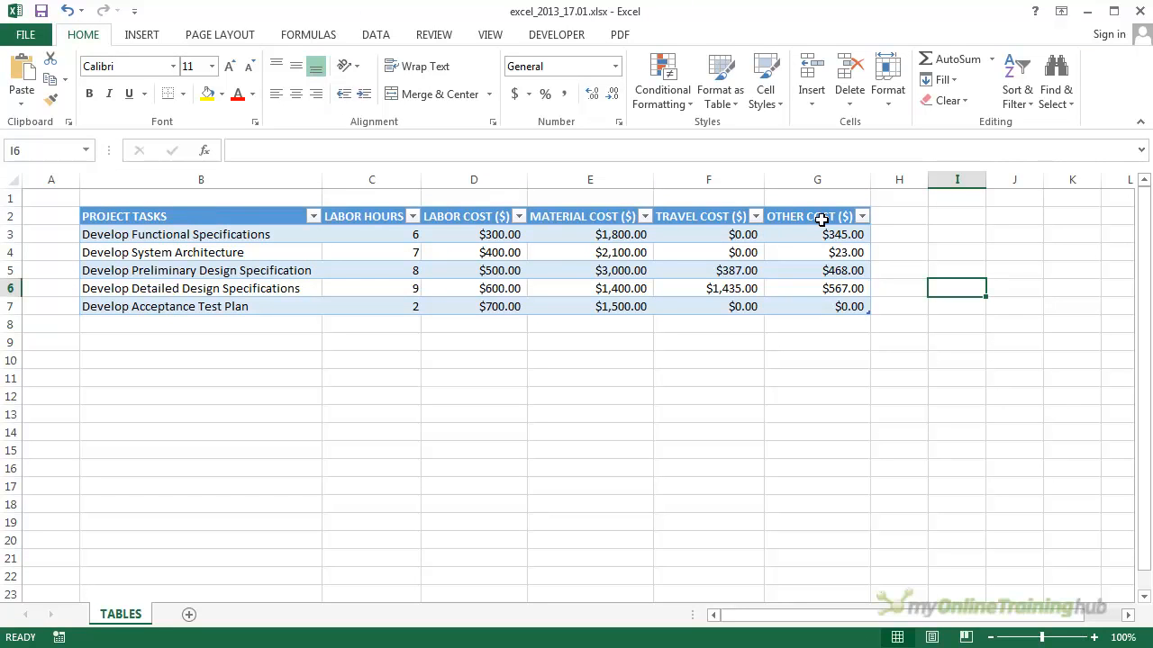
Examine the sort and filter options of the PROJECT TASKS and LABOR HOURS columns
left_click(313, 217)
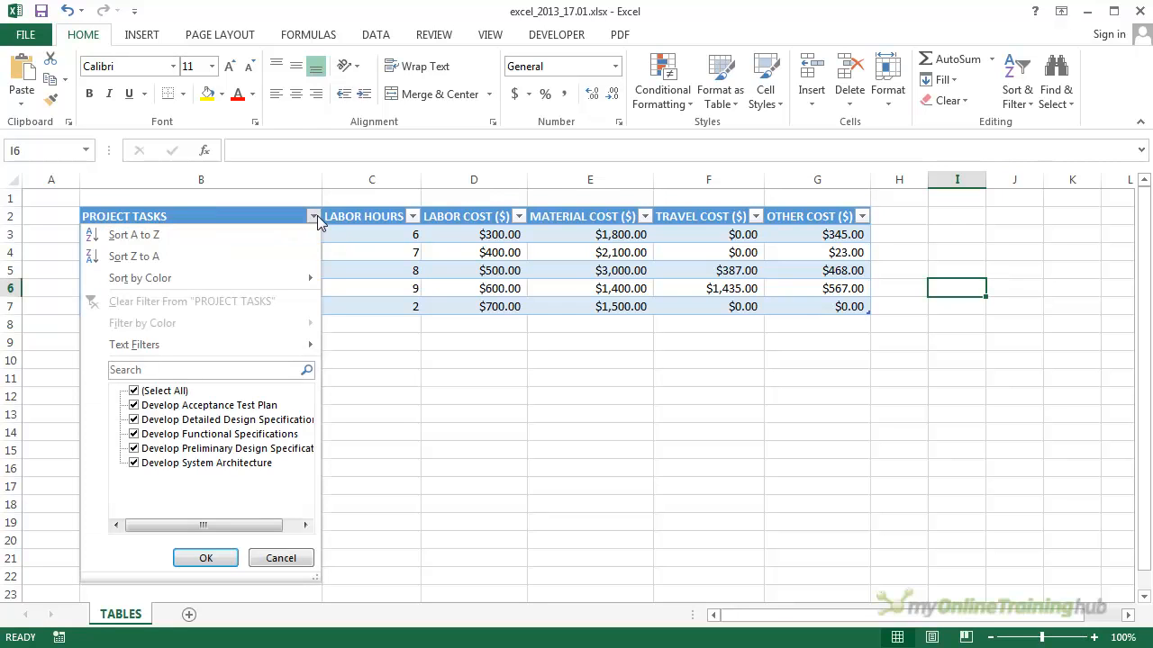
left_click(313, 217)
left_click(411, 217)
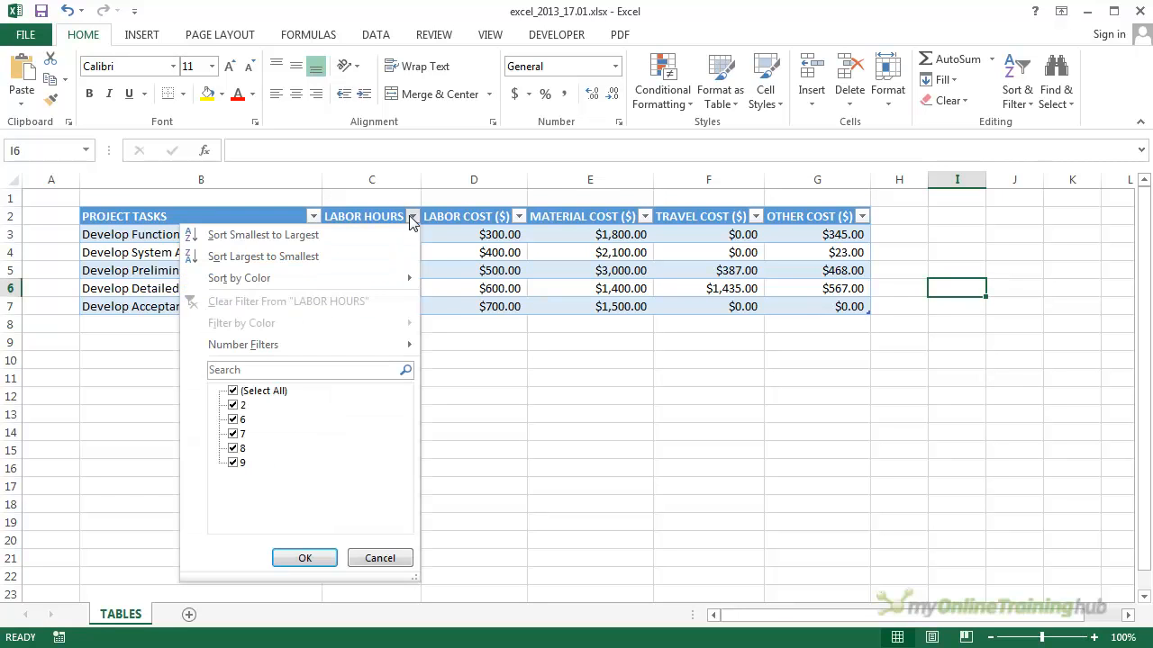
left_click(412, 217)
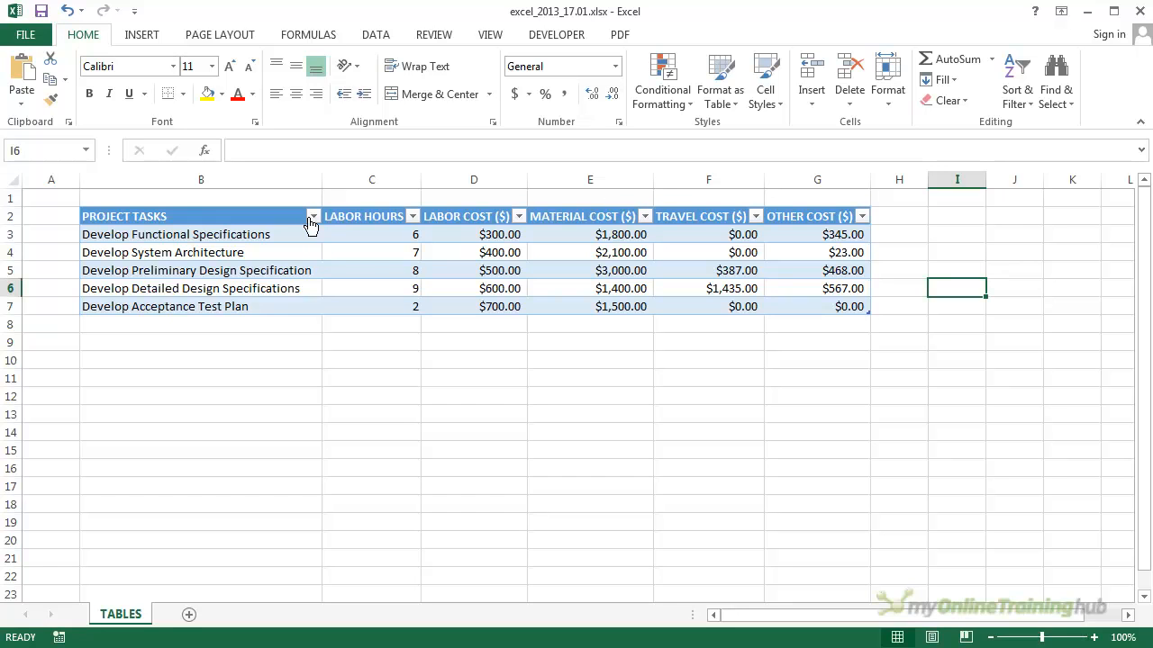
Display the table design options for a cell inside the table, and then deselect the table
left_click(366, 270)
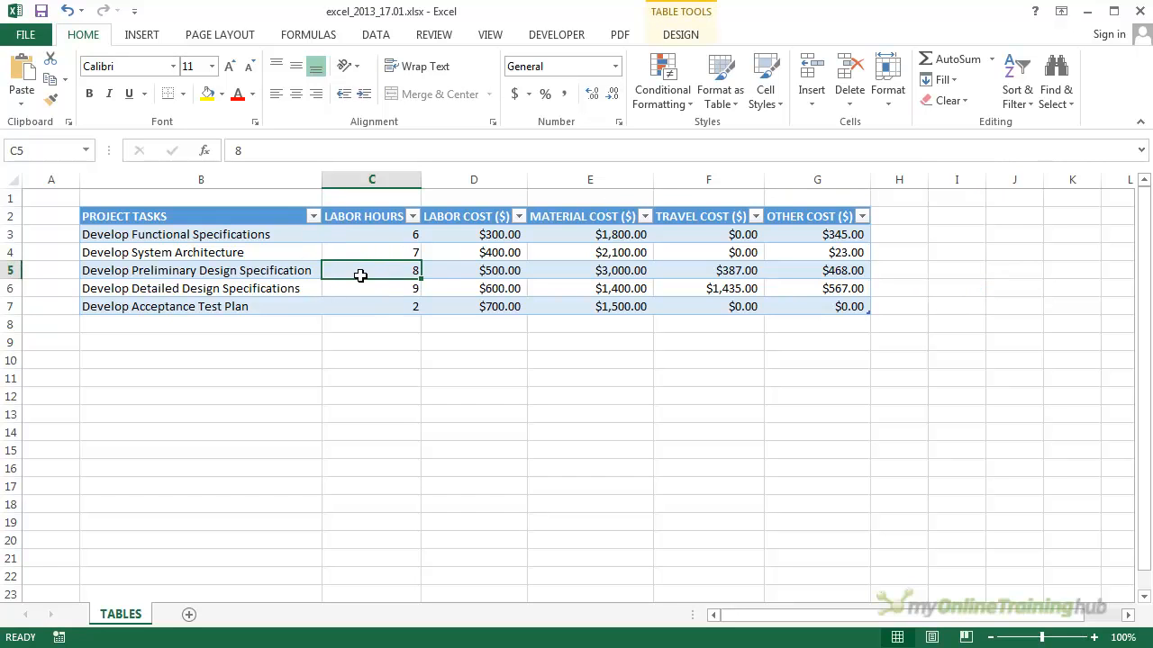
left_click(684, 13)
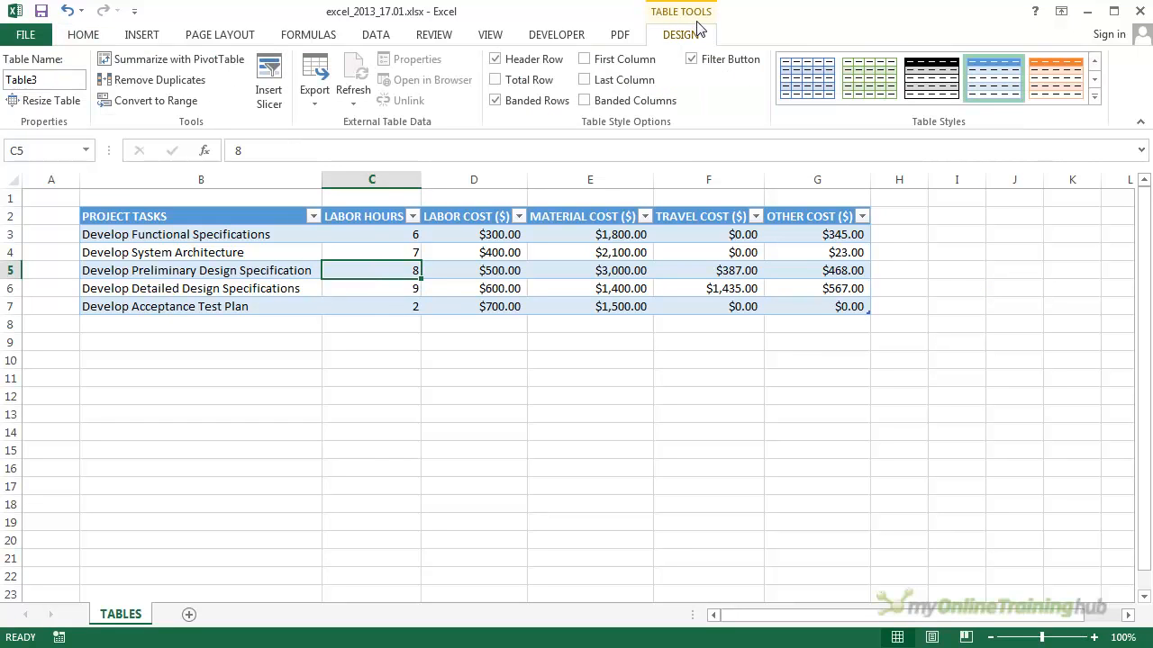
left_click(577, 378)
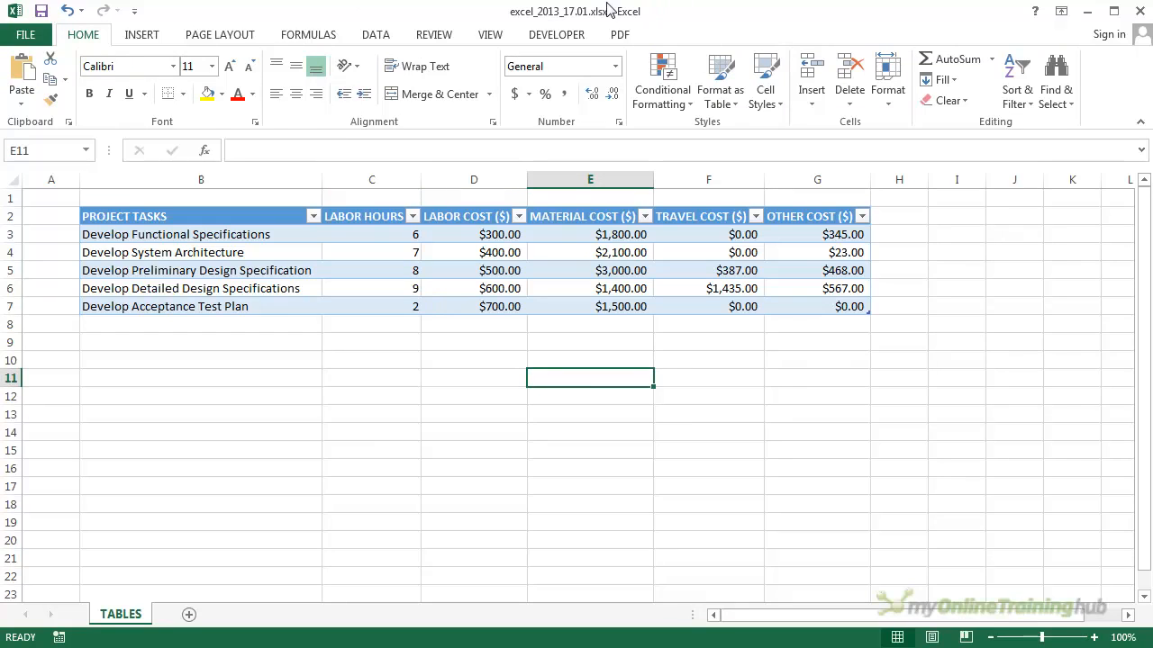
Apply the dark blue table style with a black header row from the Dark styles
left_click(340, 274)
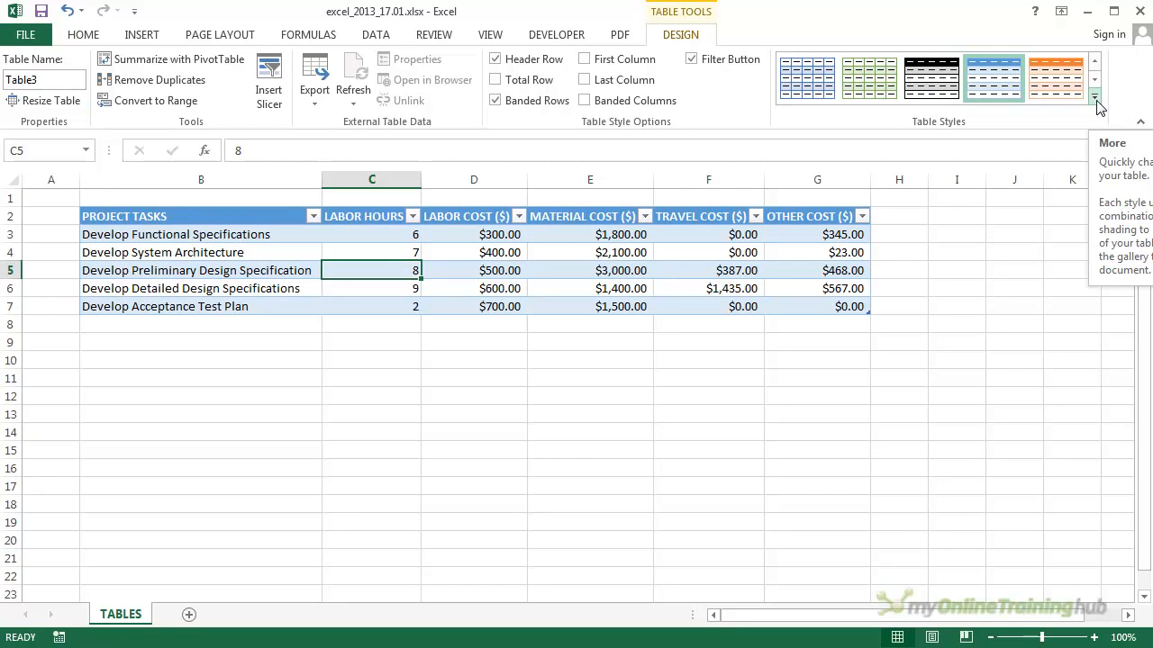
left_click(1095, 97)
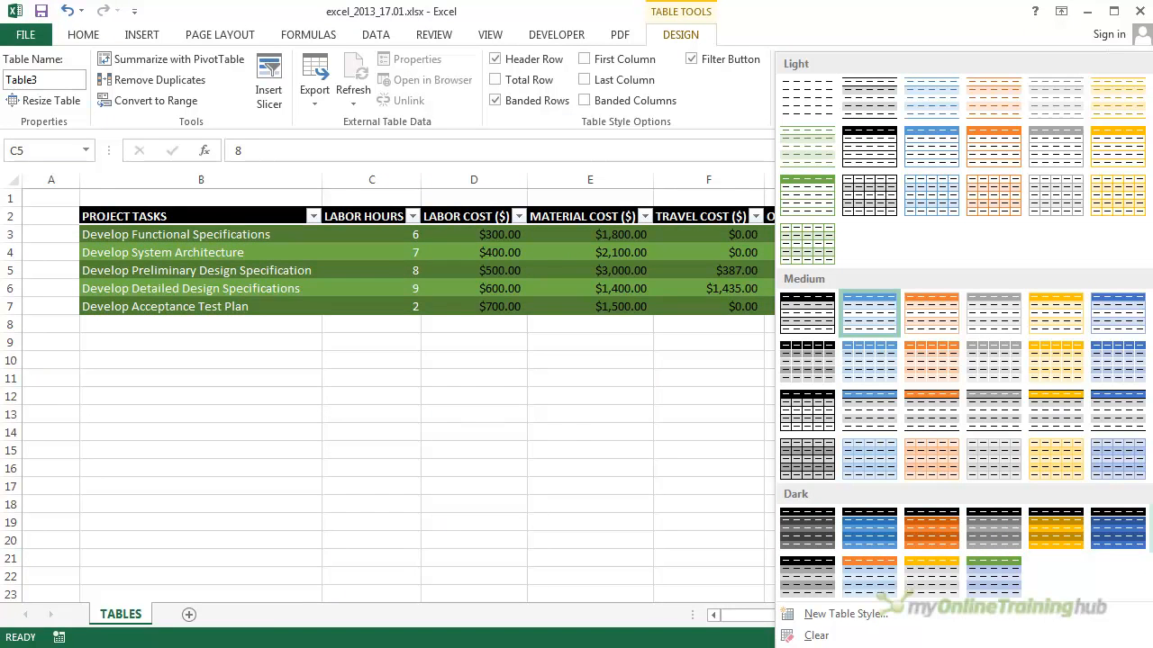
left_click(1112, 540)
left_click(788, 477)
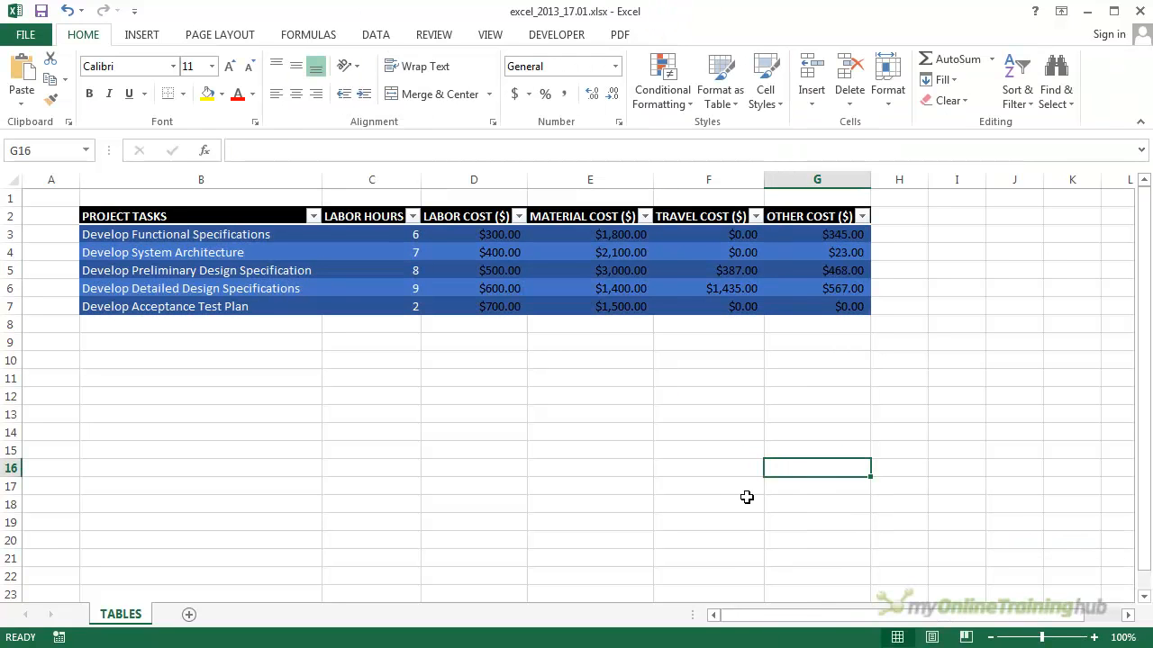
Turn the table's header row off and back on, and add a total row
left_click(174, 220)
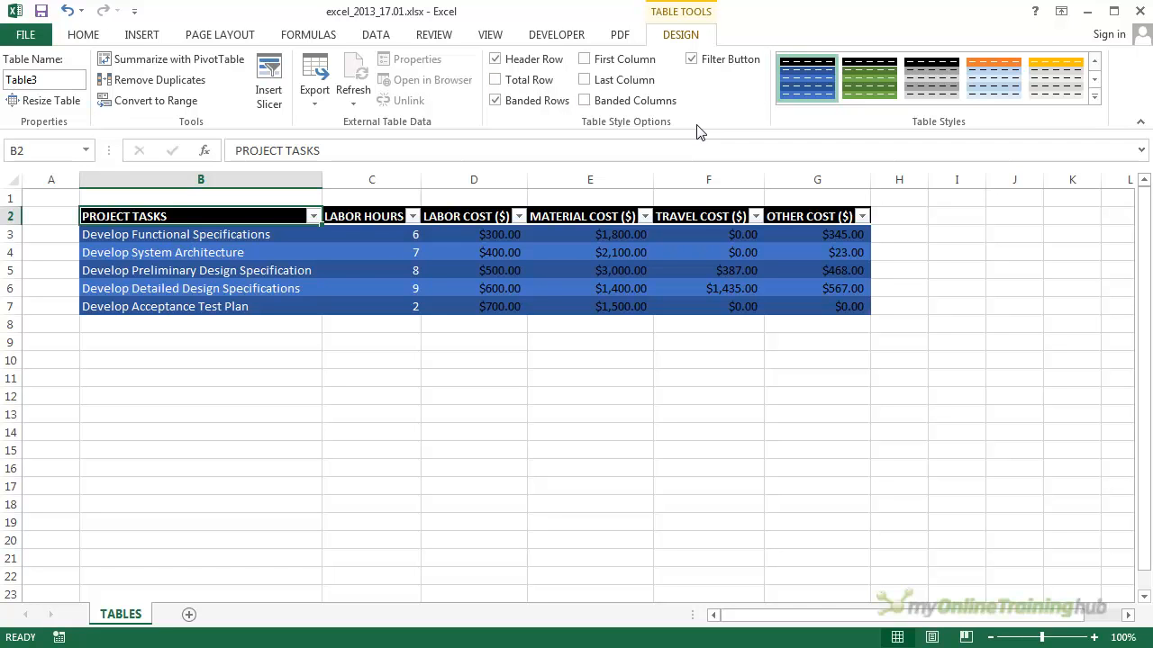
left_click(495, 59)
left_click(495, 60)
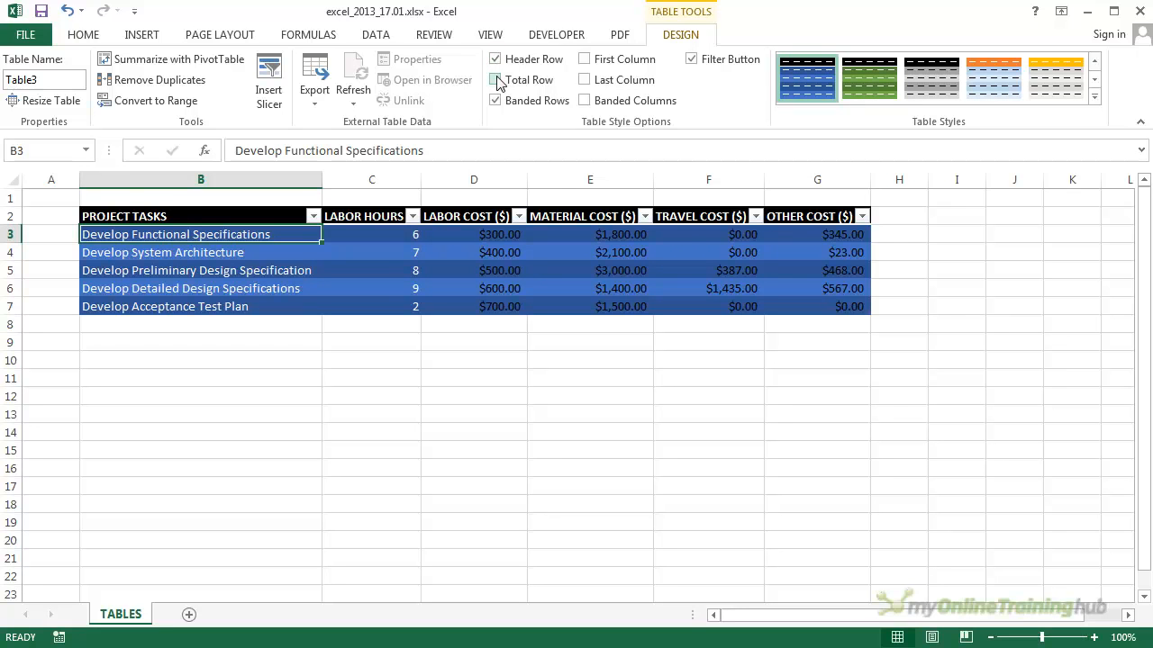
left_click(495, 80)
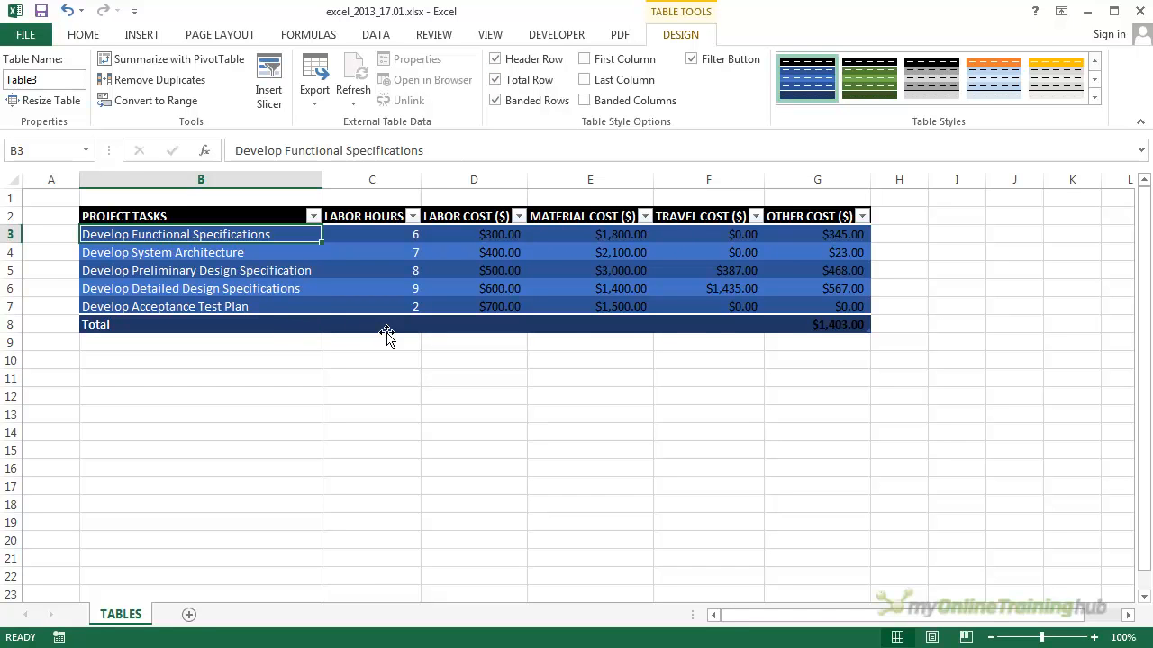
left_click(856, 327)
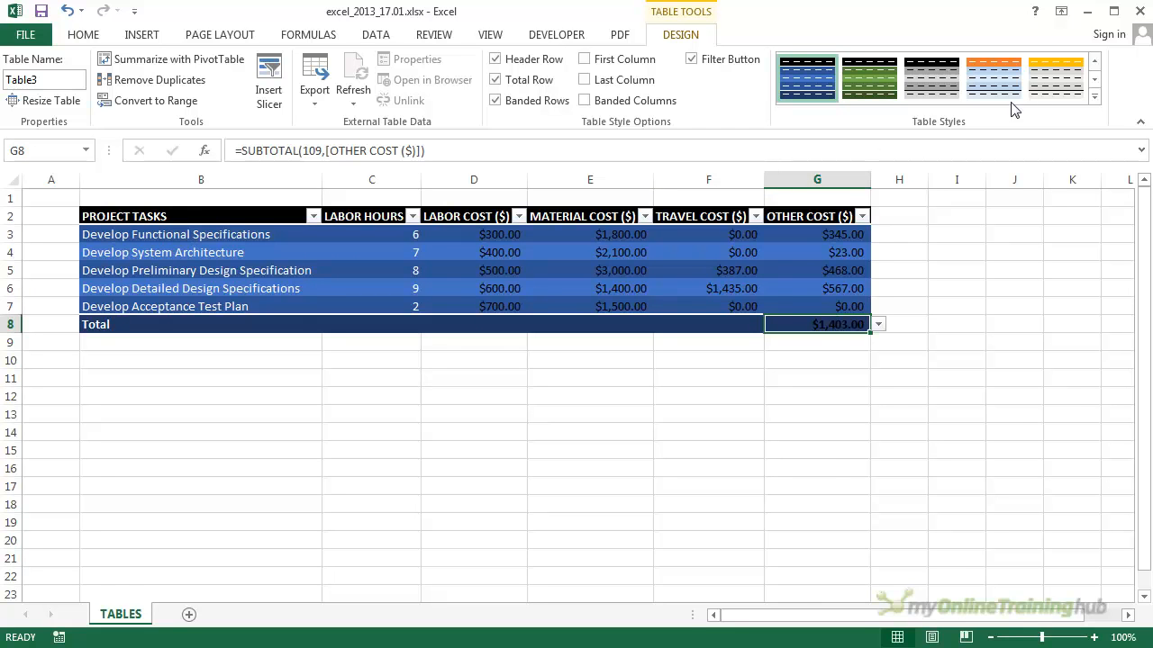
Apply the blue table style with full cell borders from the Light styles
left_click(1094, 94)
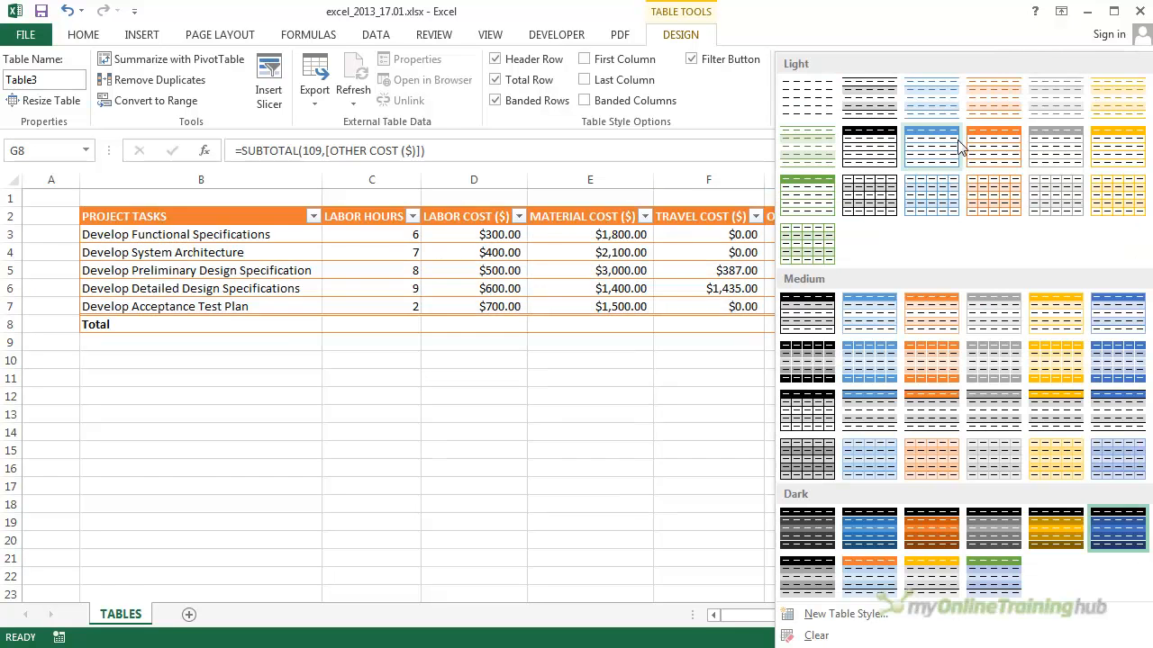
left_click(930, 187)
left_click(727, 411)
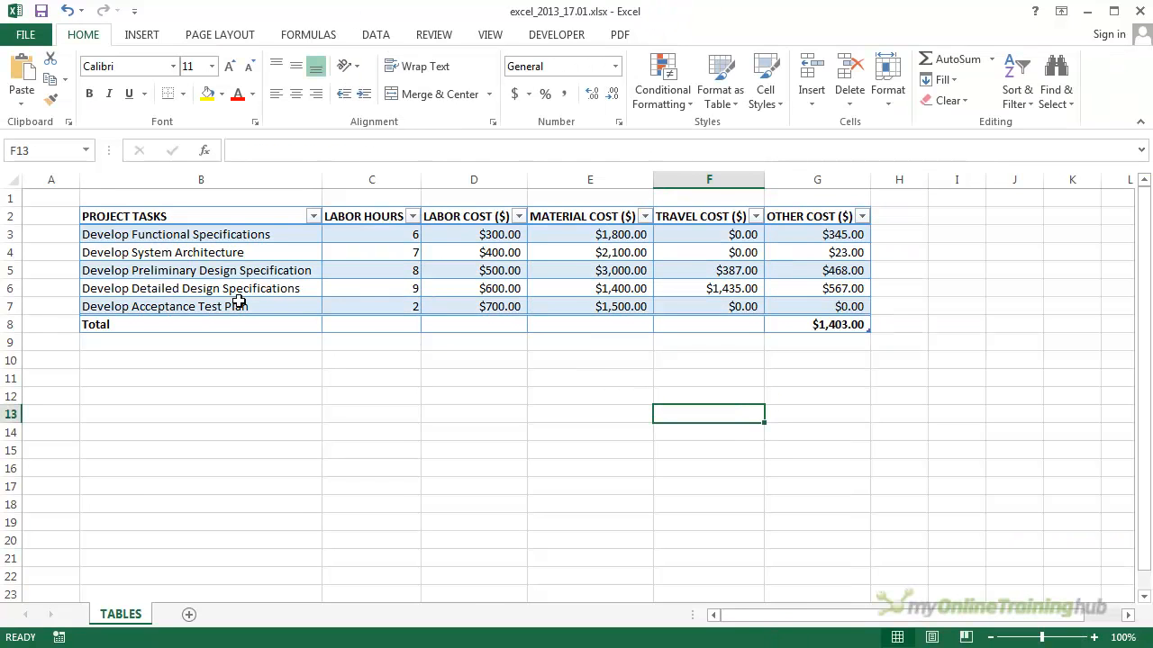
Turn the table's banded rows off and back on
left_click(396, 267)
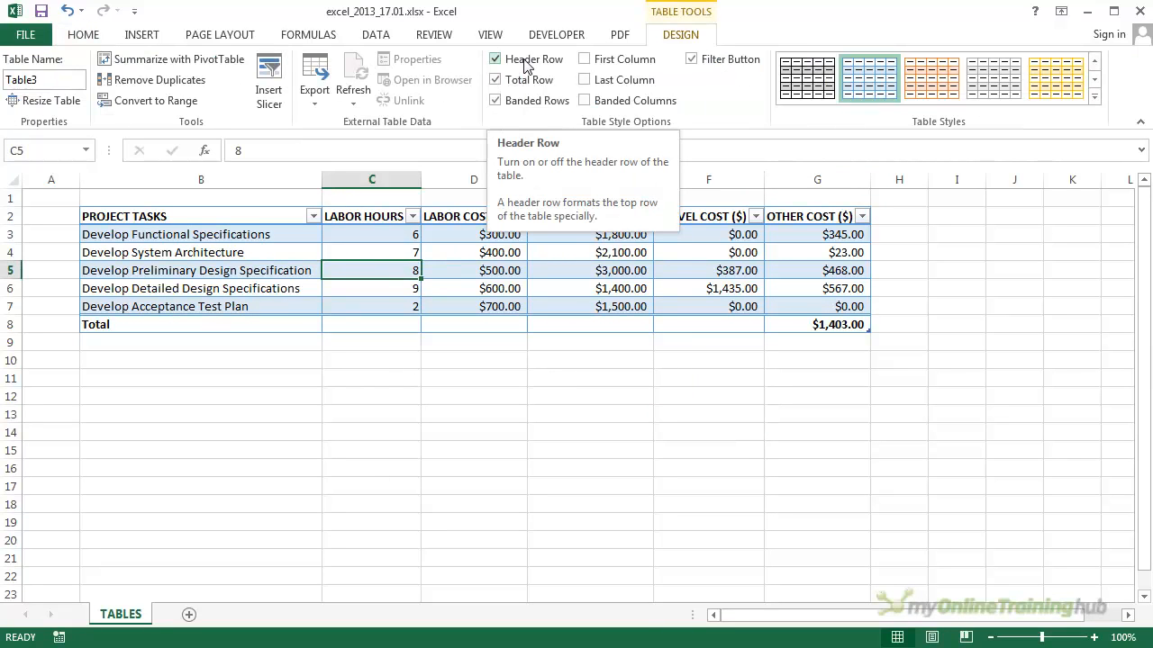
left_click(496, 102)
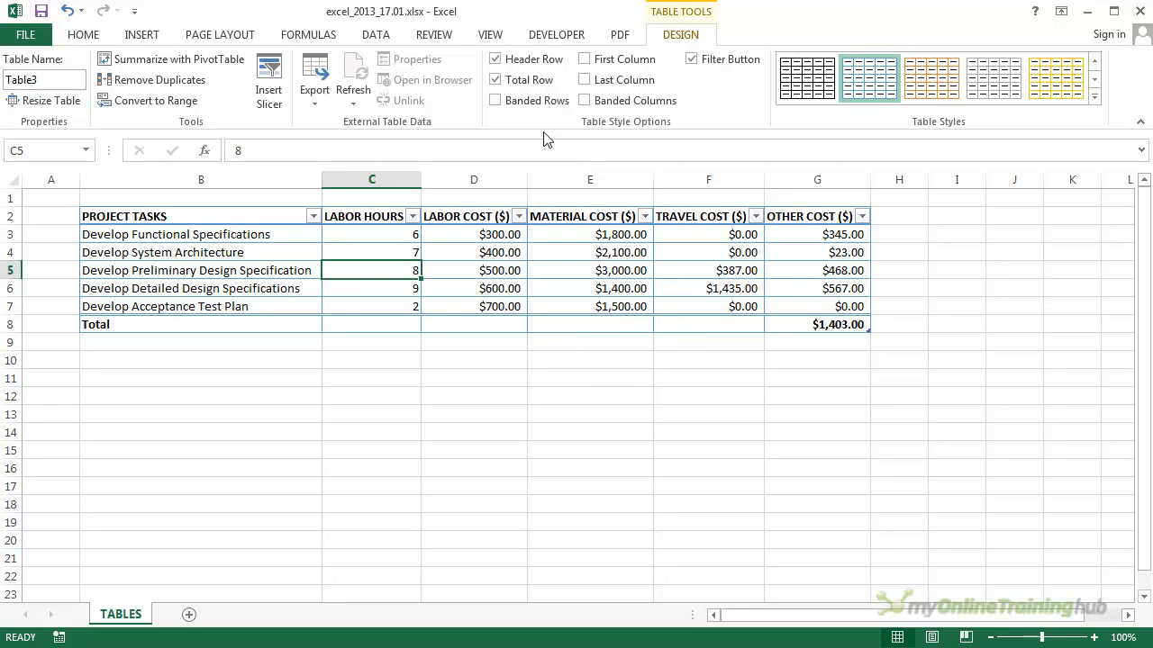
left_click(497, 102)
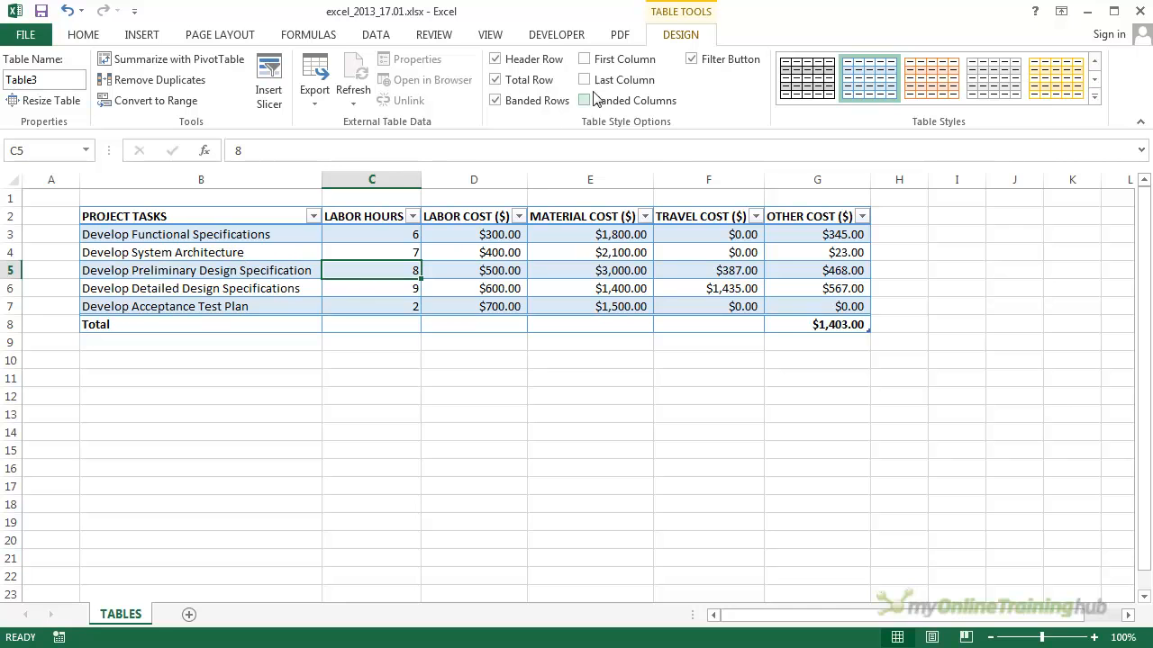
Turn on first column formatting for the table and apply a green style from the Medium styles
left_click(583, 60)
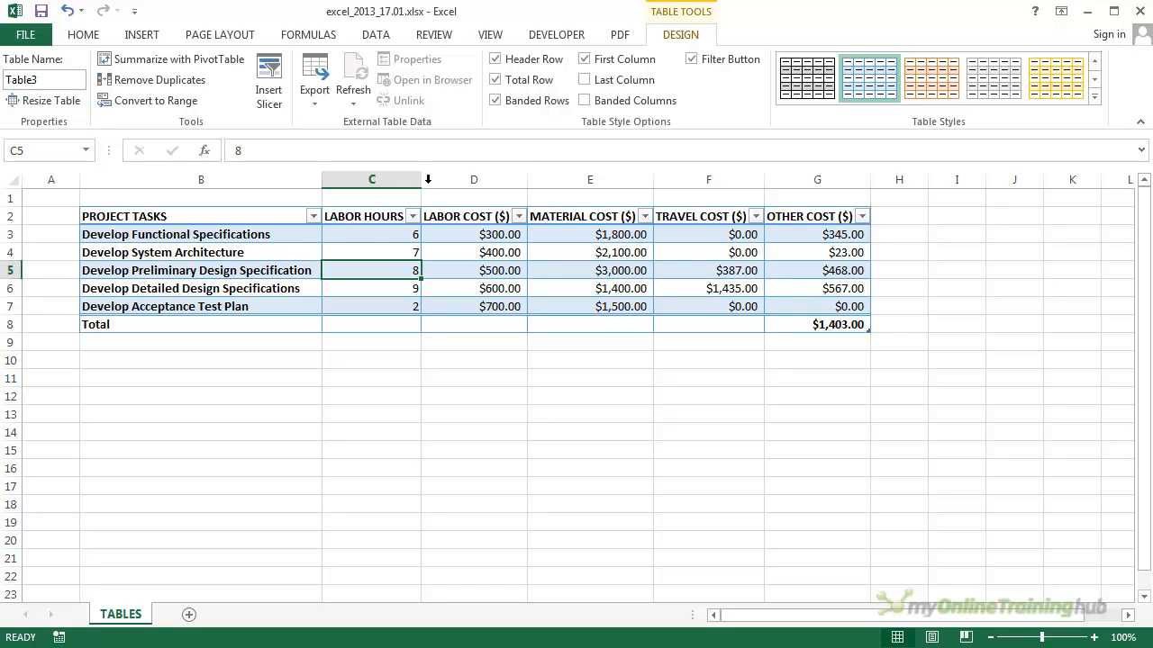
left_click(1093, 96)
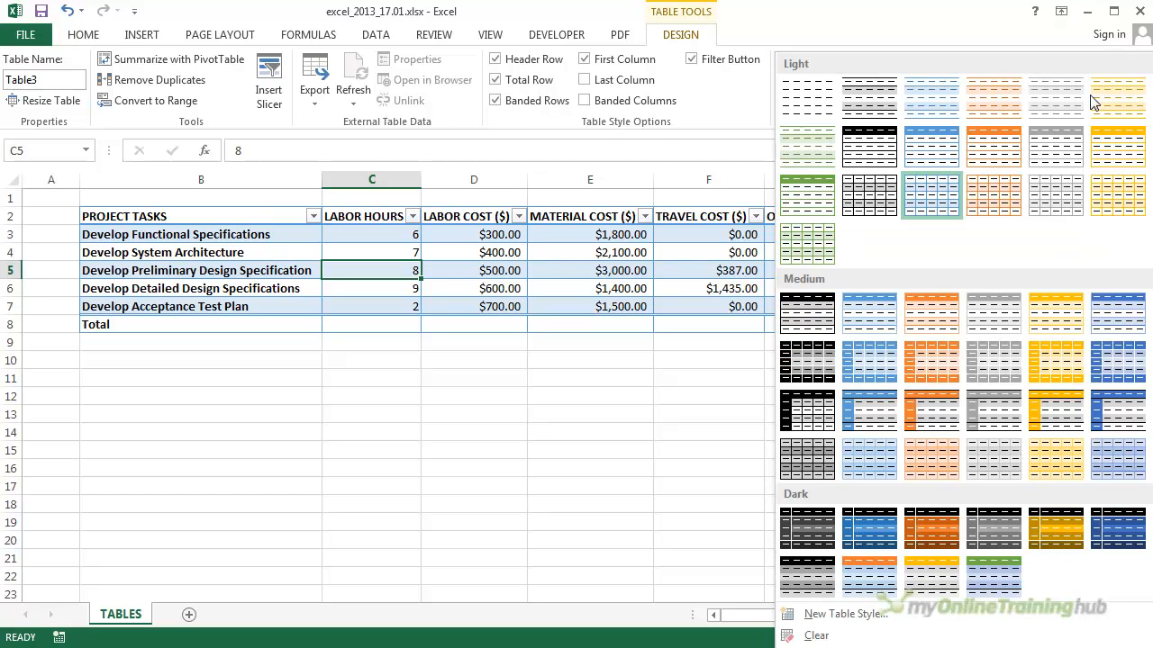
left_click(1150, 362)
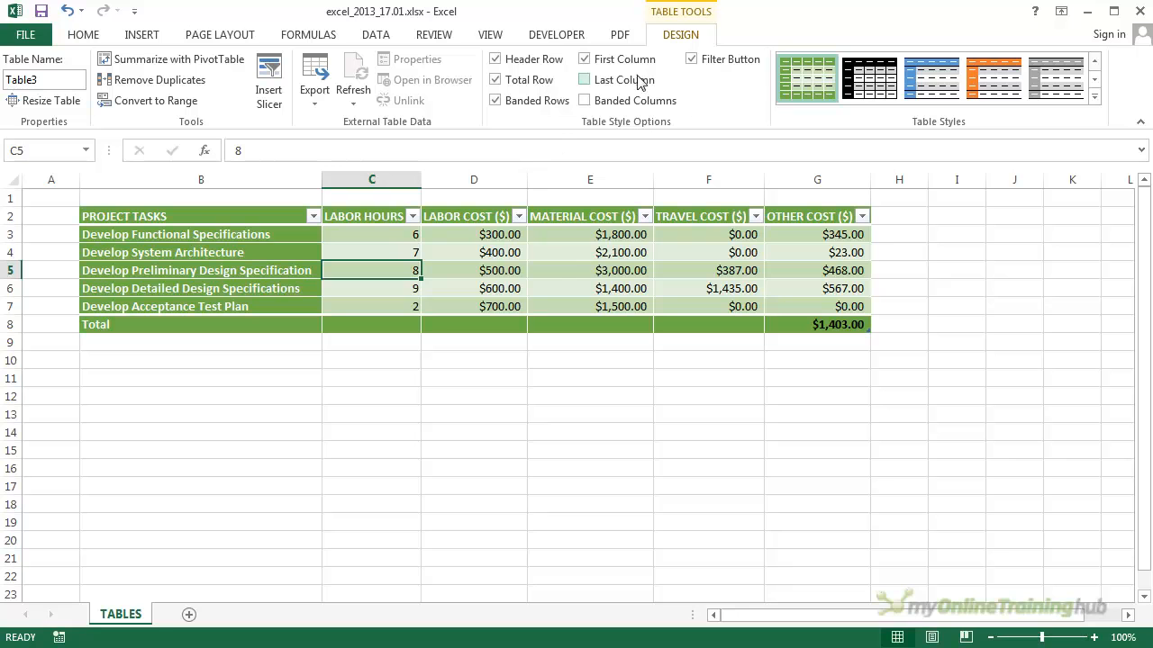
Turn on last column formatting and banded columns for the table
left_click(584, 79)
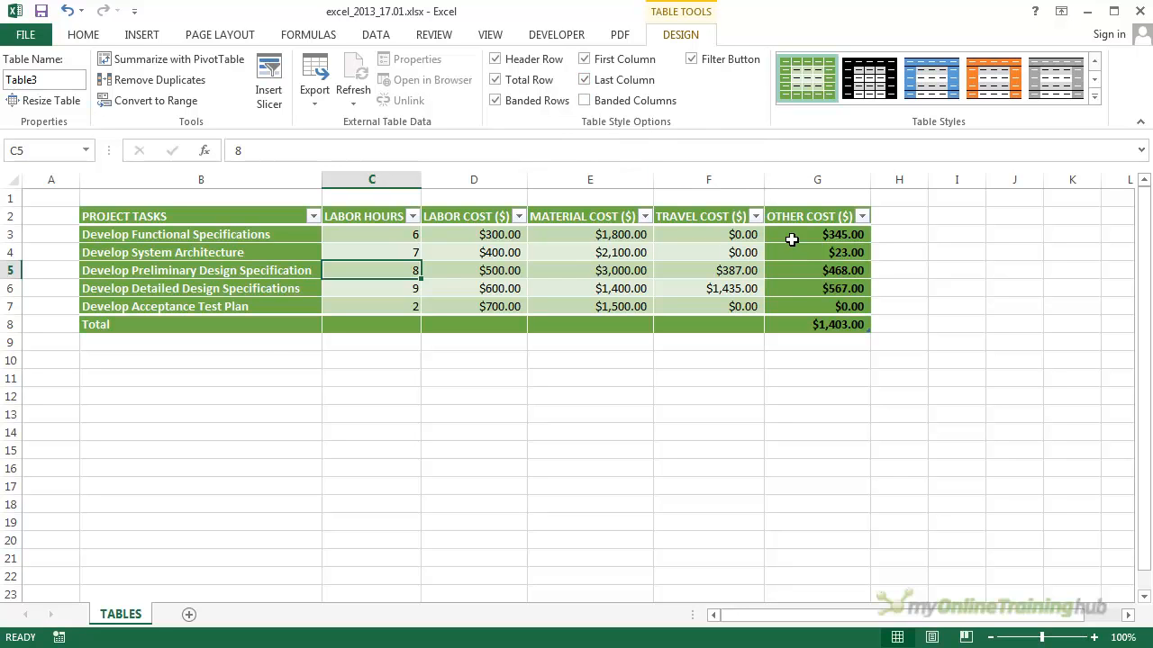
left_click(584, 100)
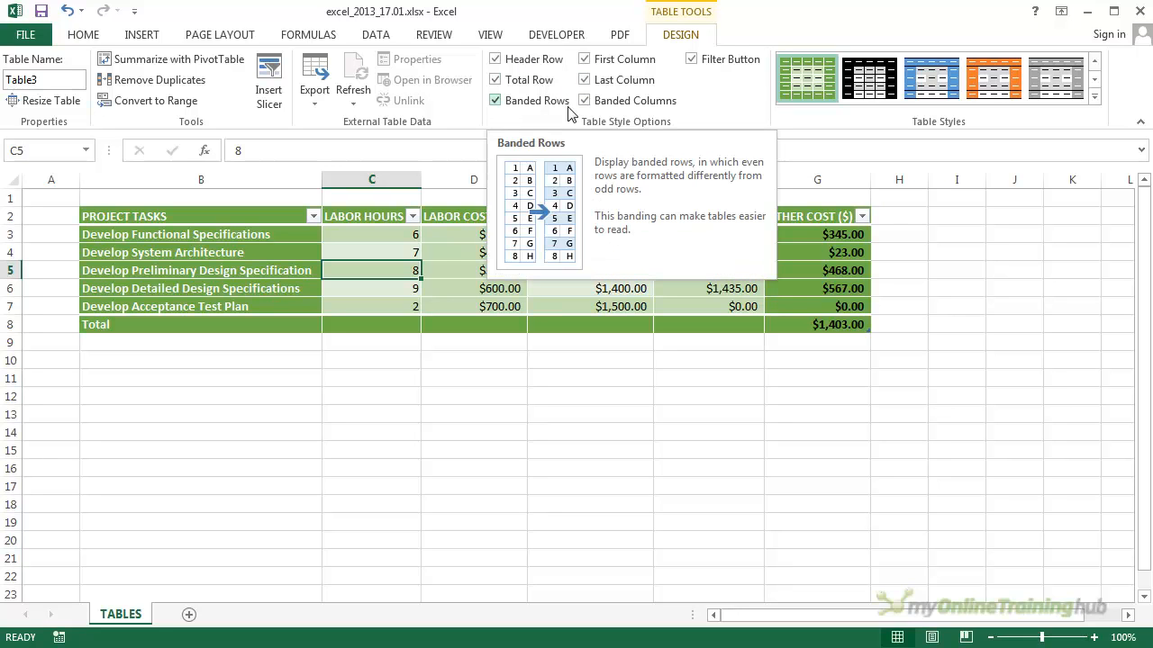
Apply the Medium table style with a blue header and grey banding to the project tasks table
left_click(1095, 97)
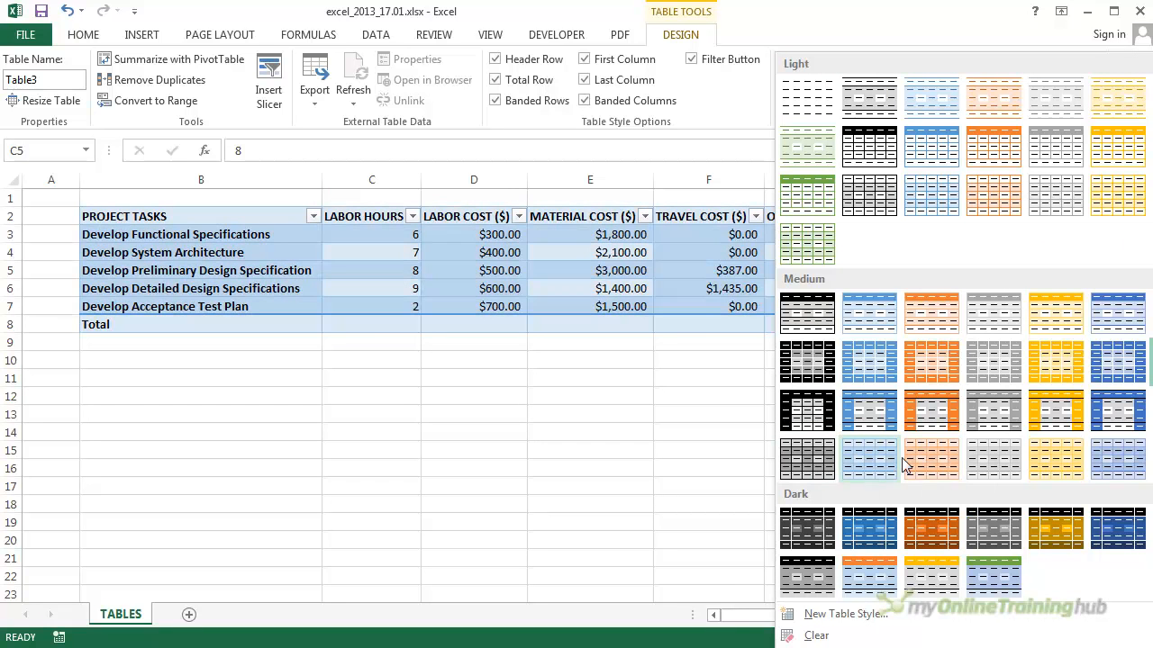
left_click(882, 429)
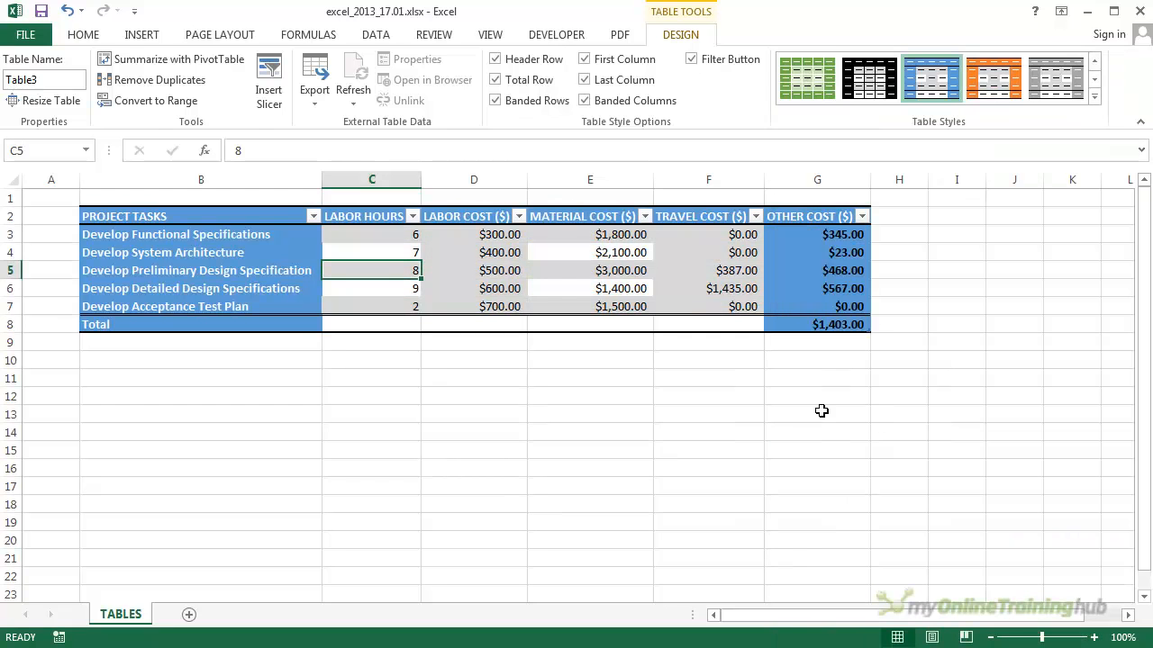
left_click(759, 395)
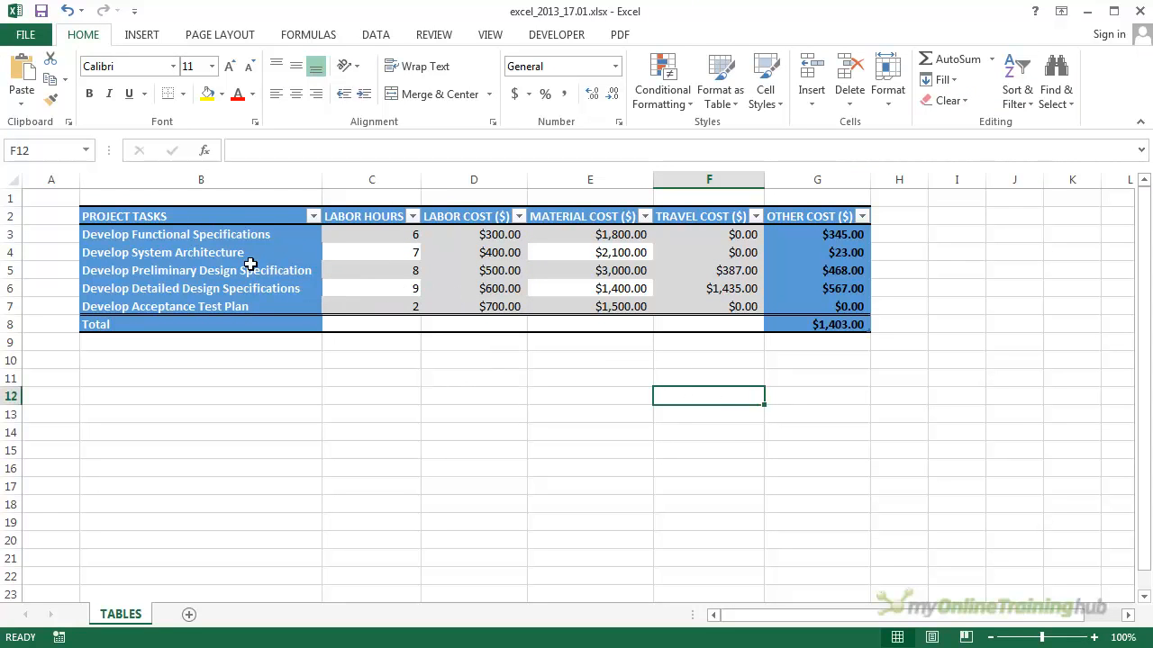
Turn off the table's last column formatting, total row and banded columns
left_click(142, 36)
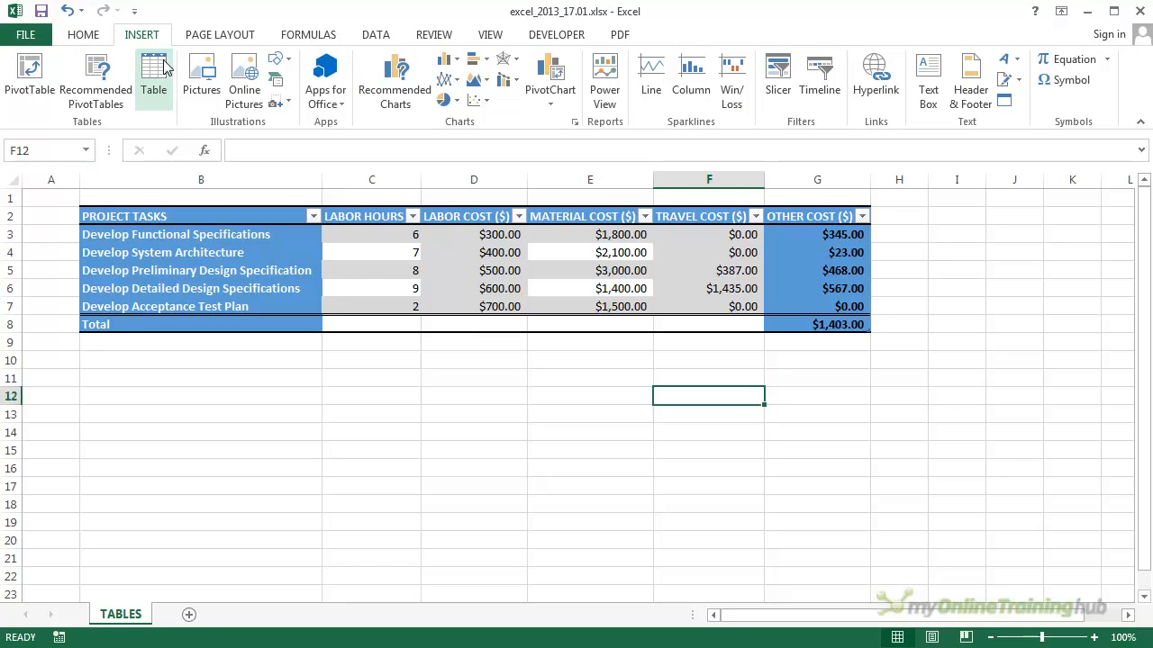
left_click(216, 227)
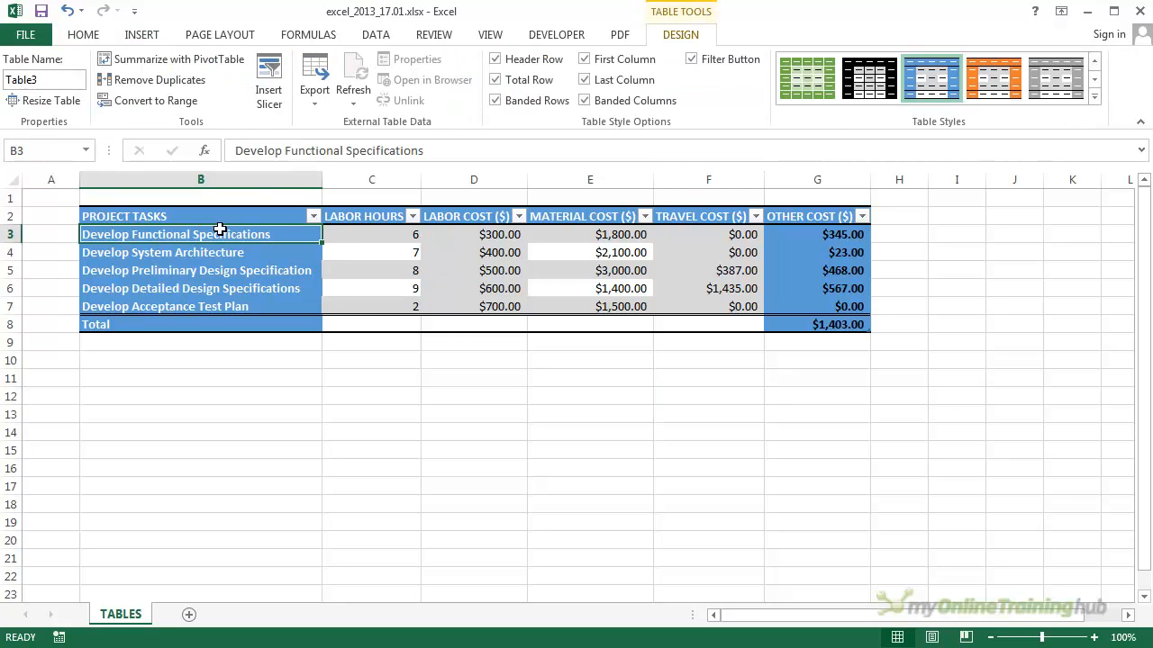
left_click(583, 81)
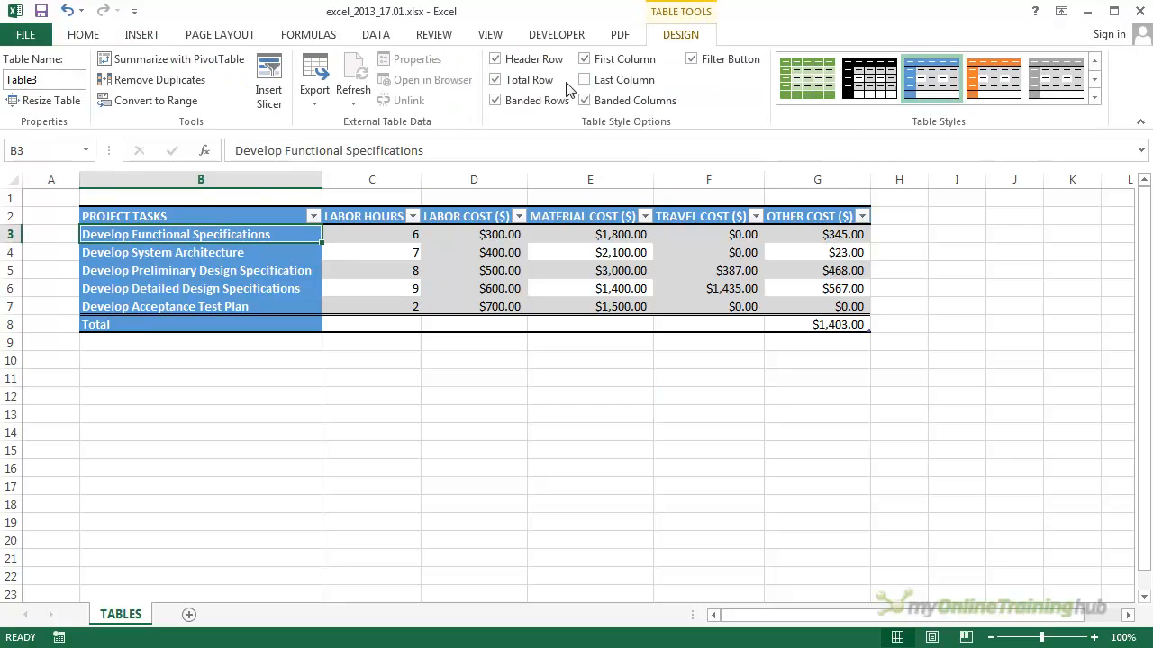
left_click(495, 80)
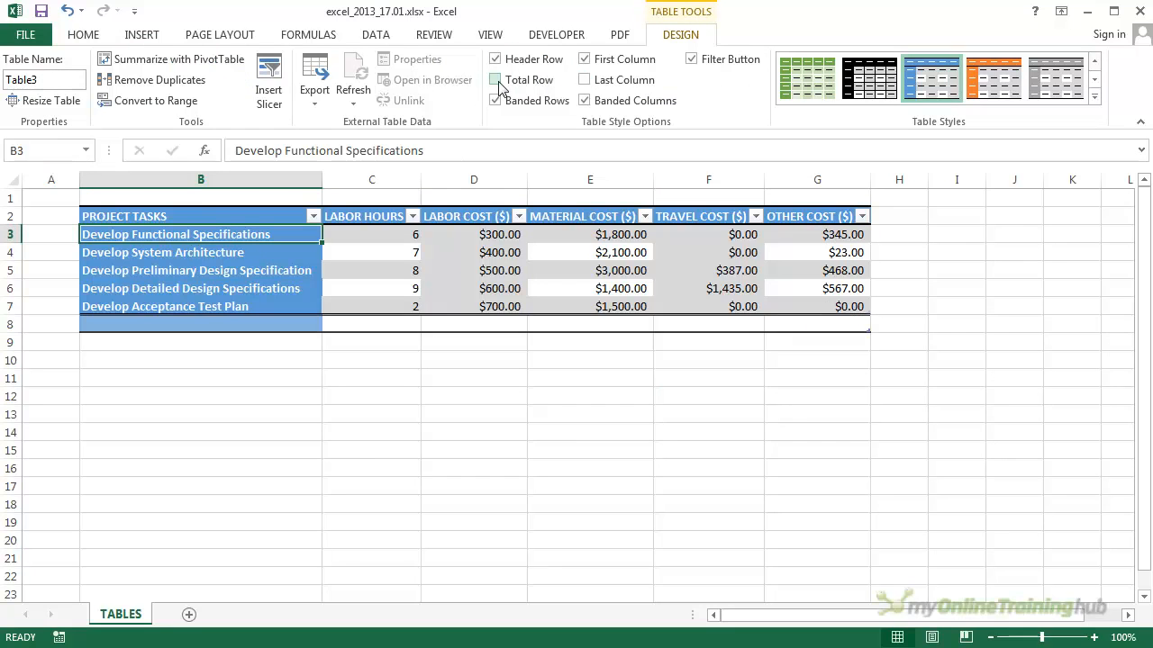
left_click(584, 100)
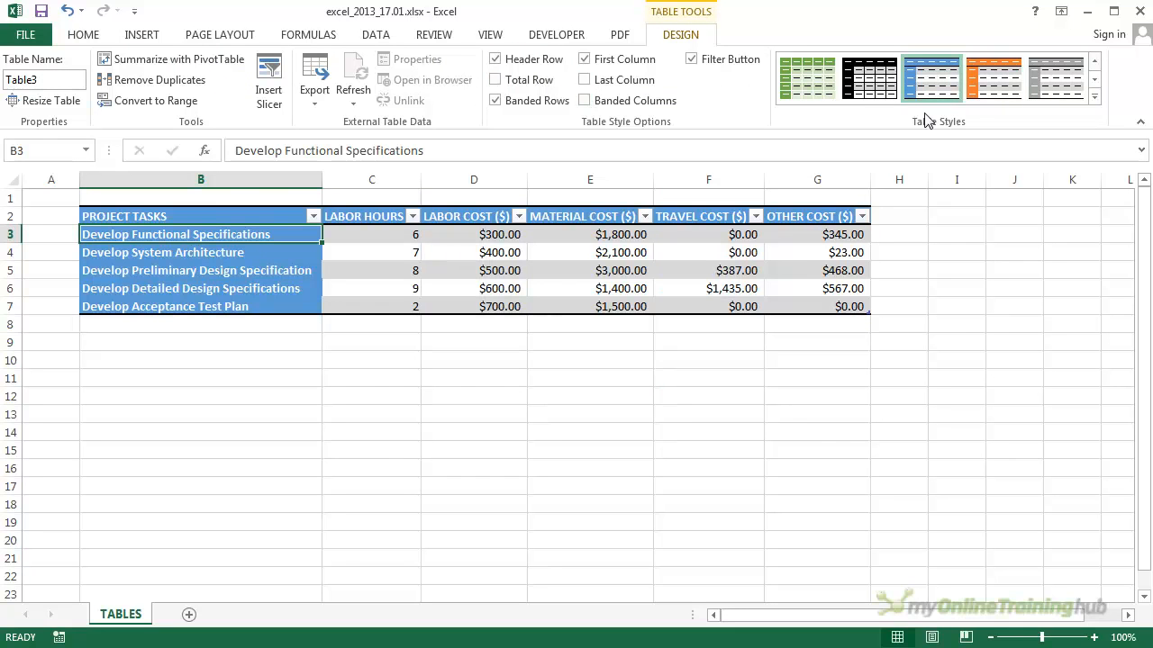